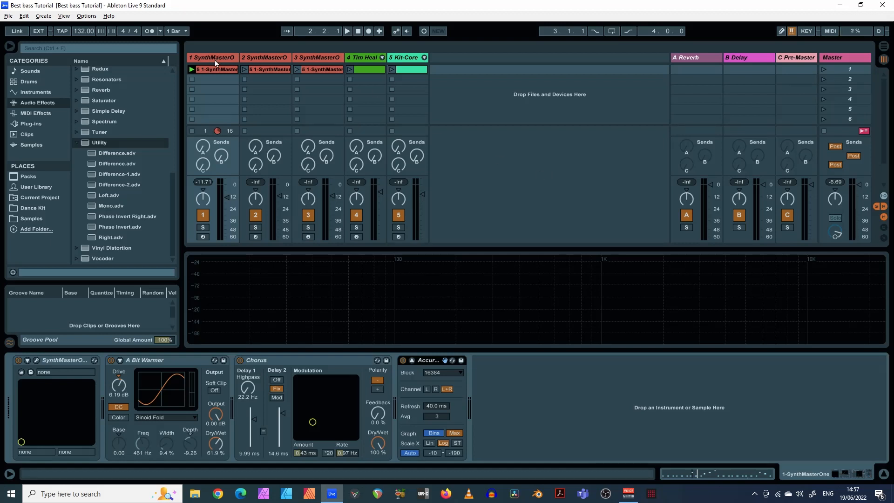
Bypass the A Bit Warmer and Chorus effects on the first bass track and view its SynthMasterOne plug-in window.
left_click(111, 363)
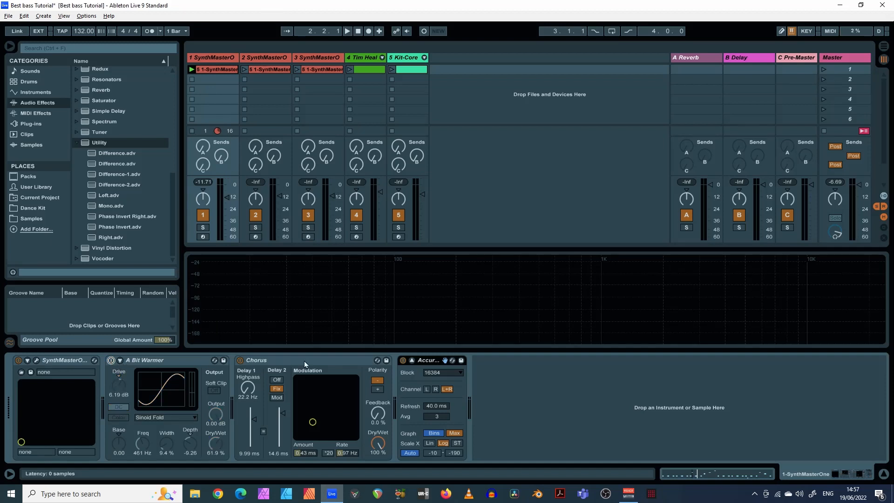
left_click(239, 361)
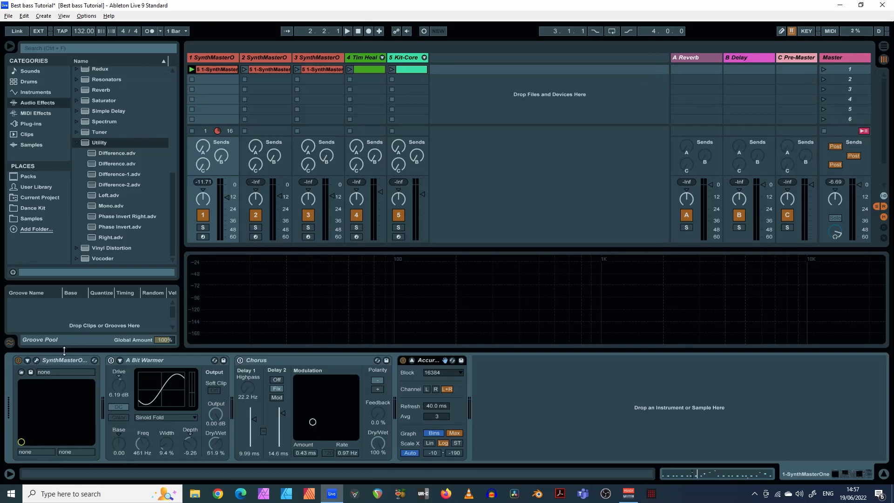
left_click(36, 360)
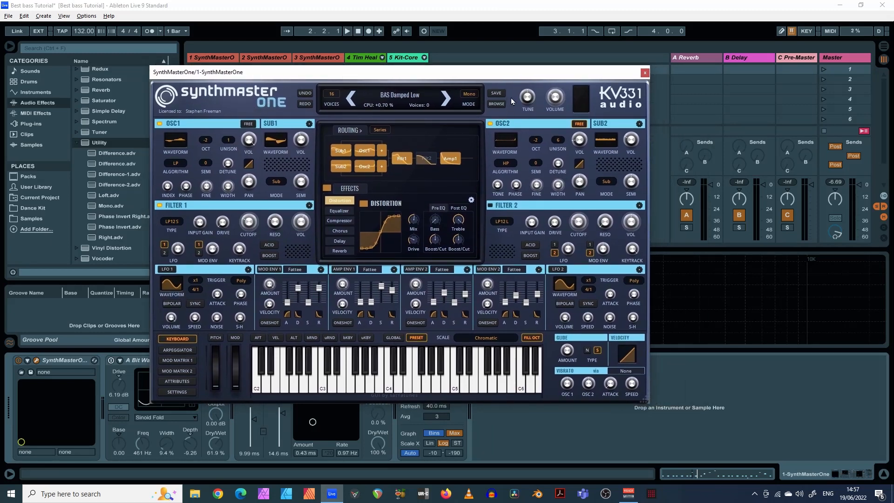
left_click_drag(449, 77, 415, 71)
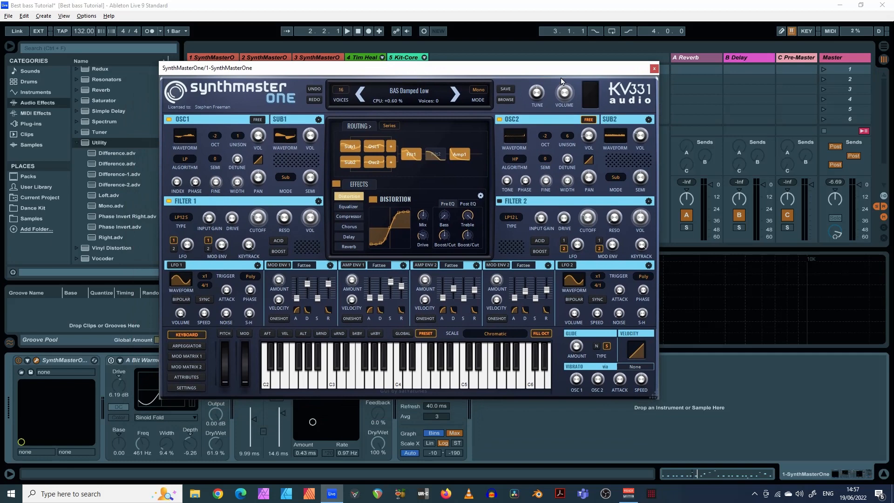
left_click(654, 70)
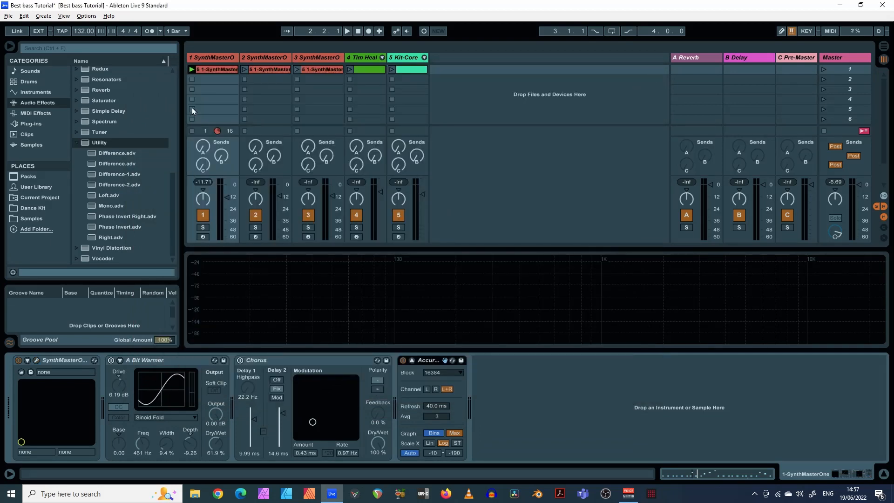
Play the dry bass with both effects bypassed, and stop playback.
left_click(349, 31)
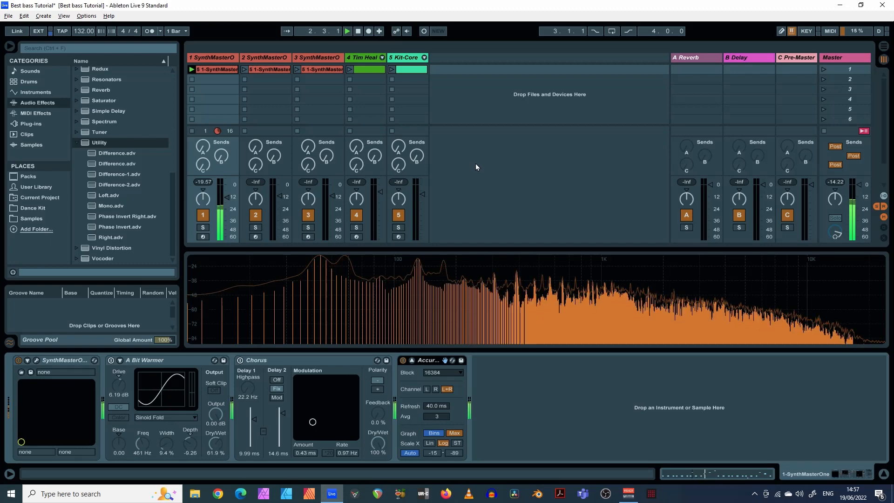
left_click(358, 31)
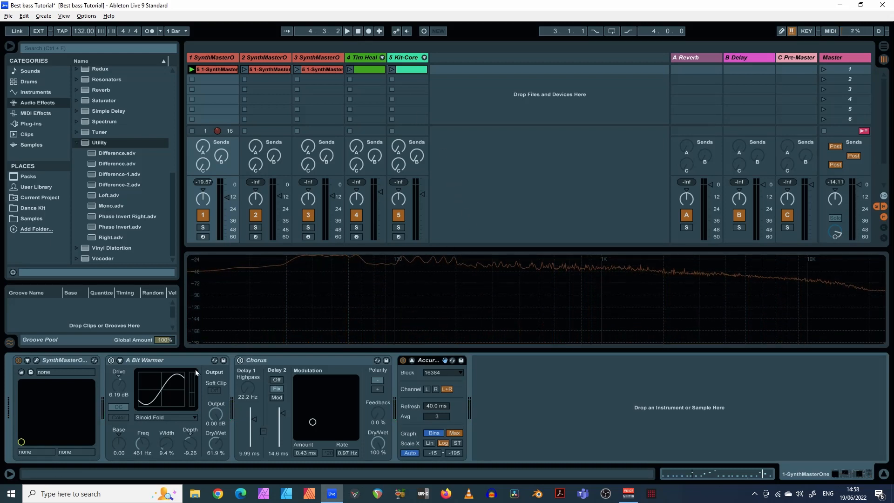
Re-enable A Bit Warmer and Chorus on the first track and audition the processed bass.
left_click(111, 361)
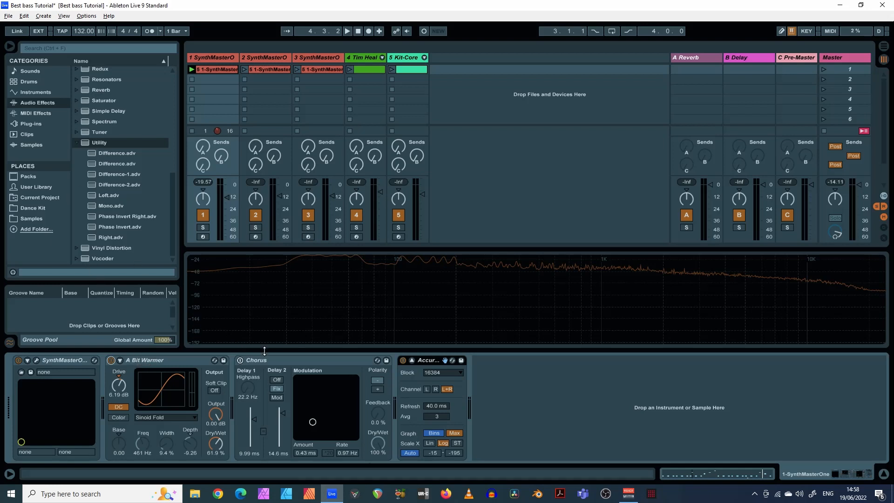
left_click(240, 362)
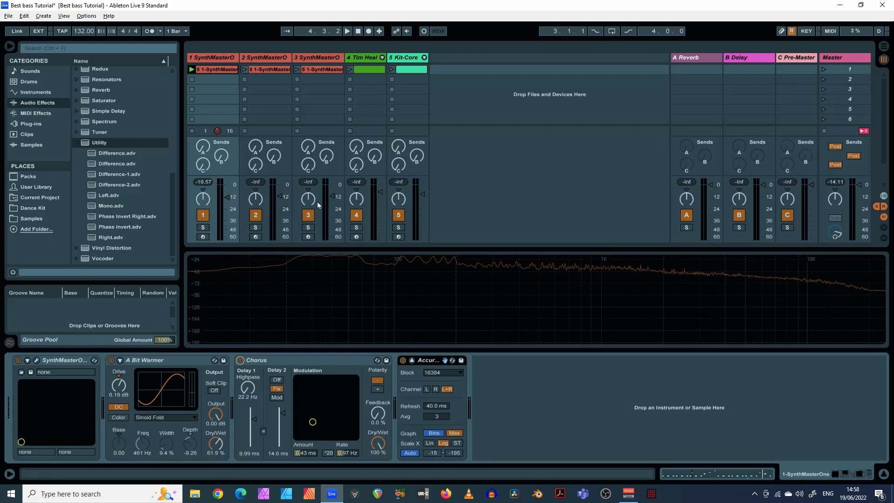
left_click(348, 31)
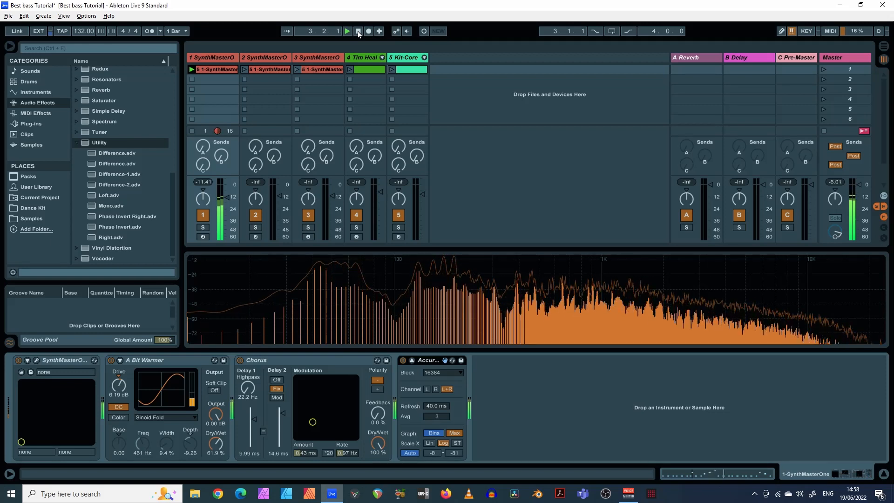
left_click(358, 32)
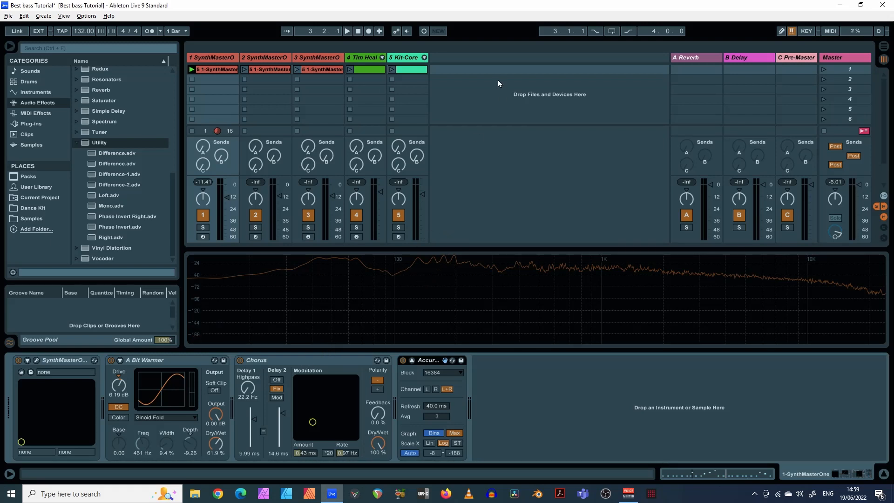
left_click(347, 32)
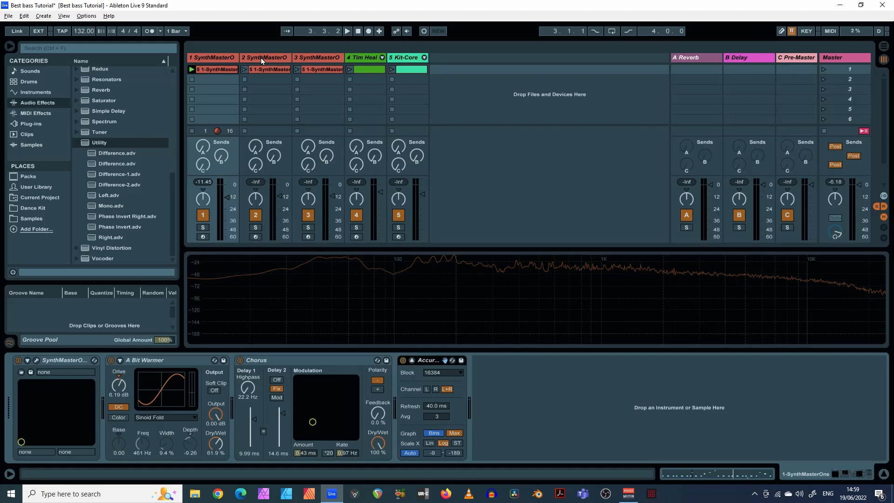
Show the first track's device chain, select its EQ Eight, and find the EQ Eight entry among the available audio effects.
left_click(222, 57)
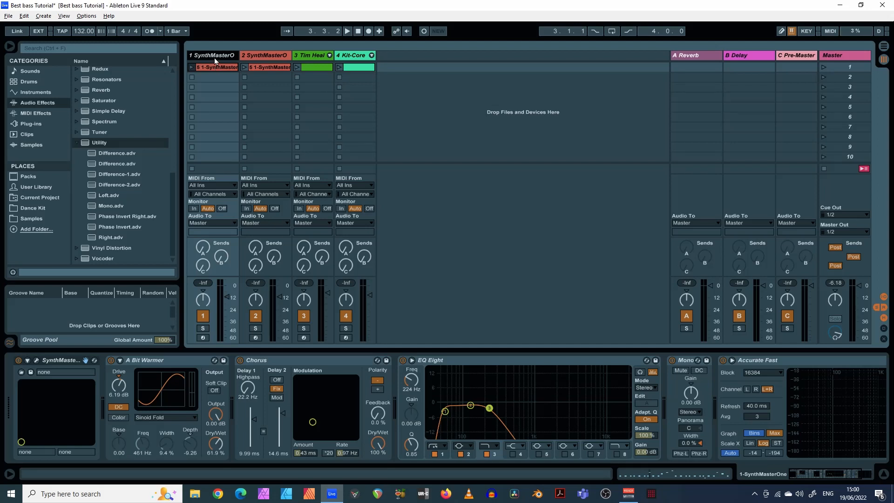
double_click(211, 56)
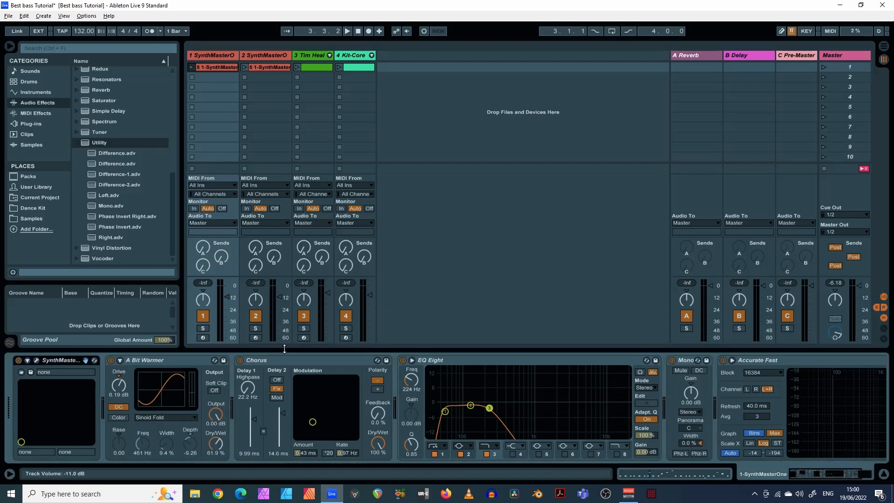
left_click(459, 360)
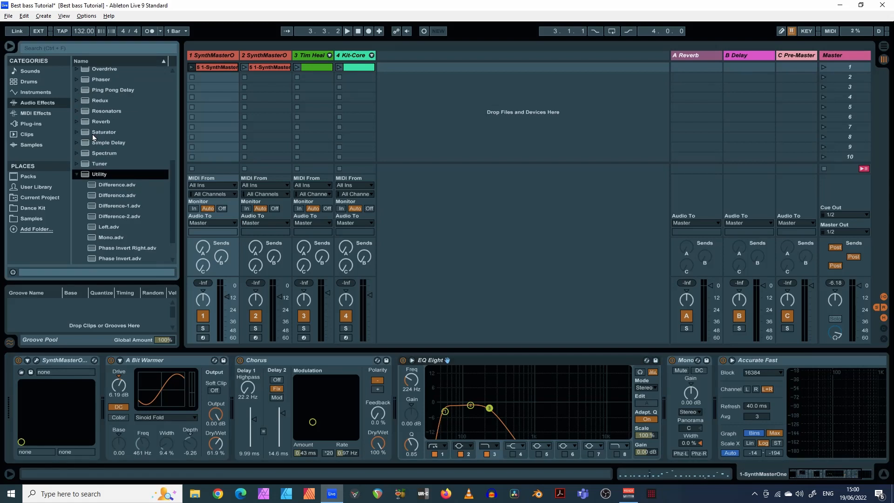
scroll(127, 154, "up", 3)
scroll(127, 153, "up", 5)
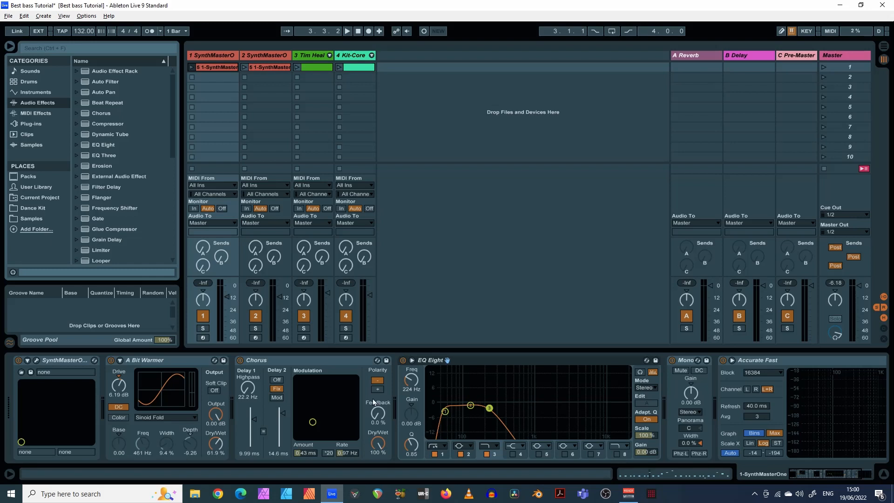
Start playback and move the solo from the first to the second SynthMasterOne track to hear it alone.
left_click(203, 328)
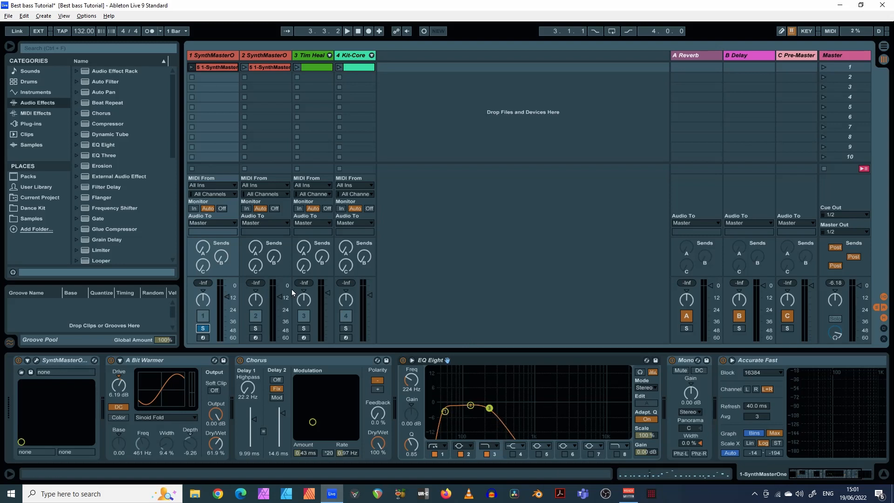
left_click(347, 31)
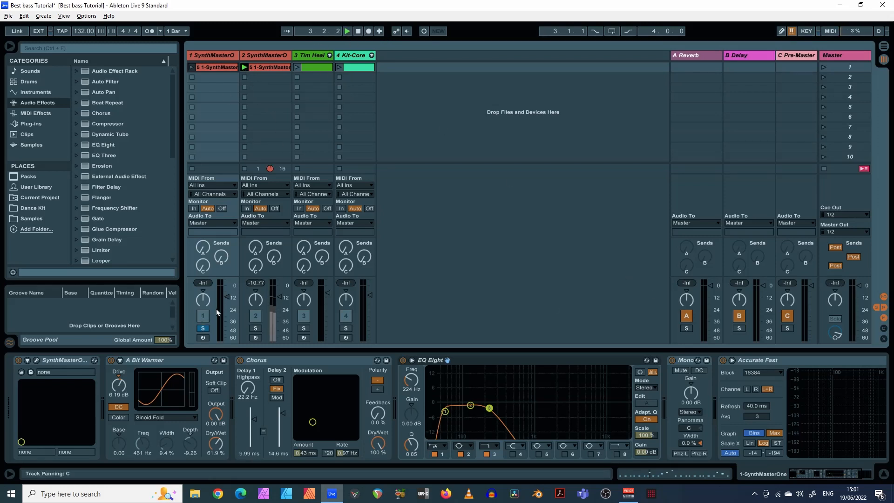
left_click(255, 329)
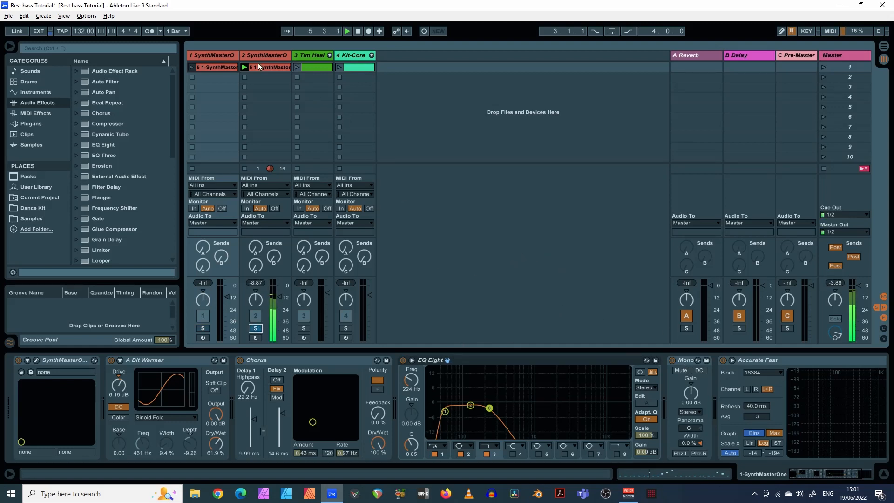
Launch the first track's clip, stop the second track's clip, audition the first track soloed, and stop playback.
left_click(192, 67)
left_click(245, 156)
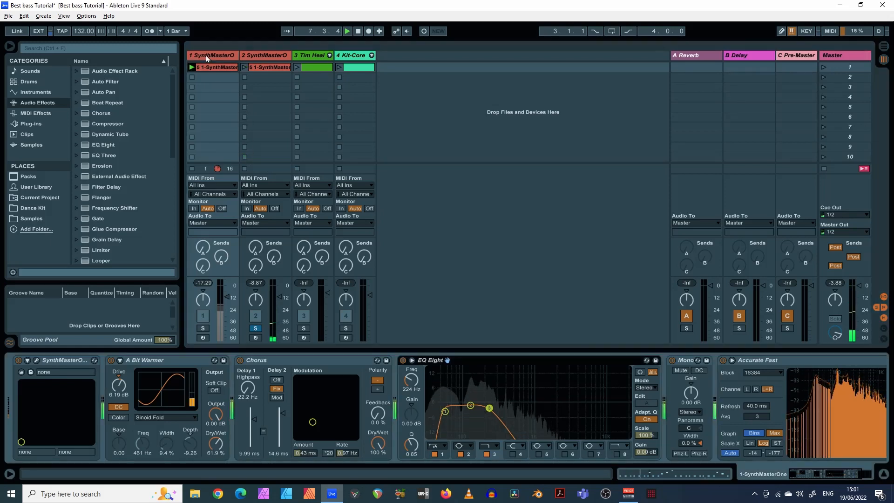
left_click(203, 328)
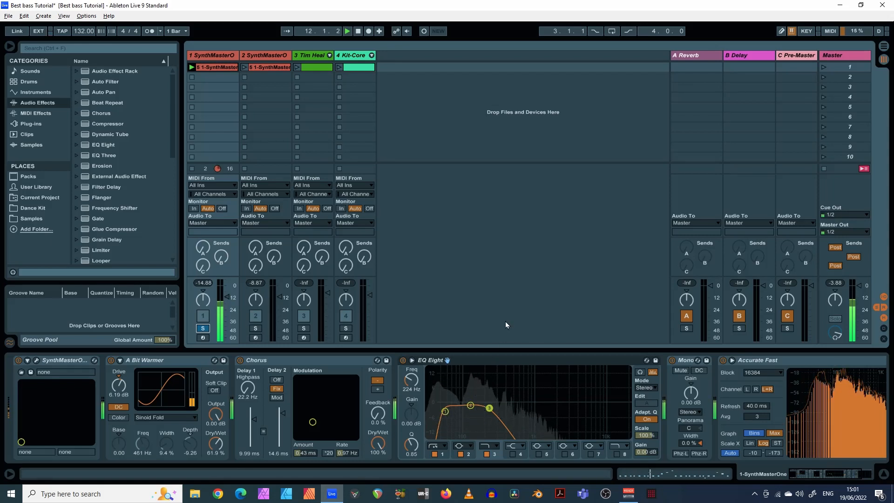
left_click(356, 32)
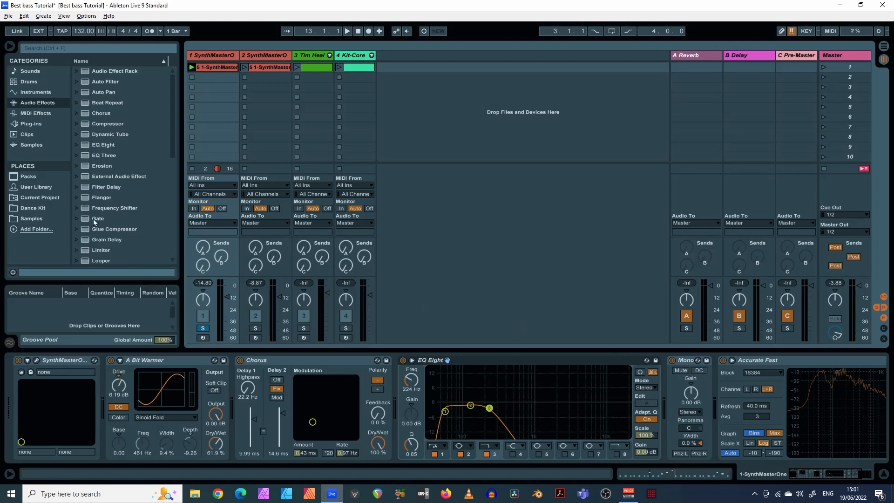
Locate the Utility effect and its presets among the available audio effects.
scroll(94, 219, "down", 2)
scroll(139, 221, "down", 8)
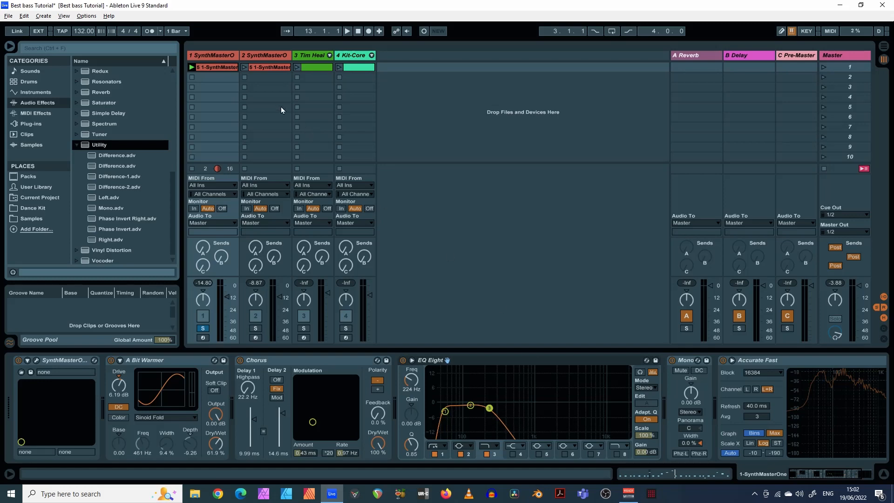
Stop the first track's clip, launch the second SynthMasterOne track's clip, and display its notes.
left_click(256, 55)
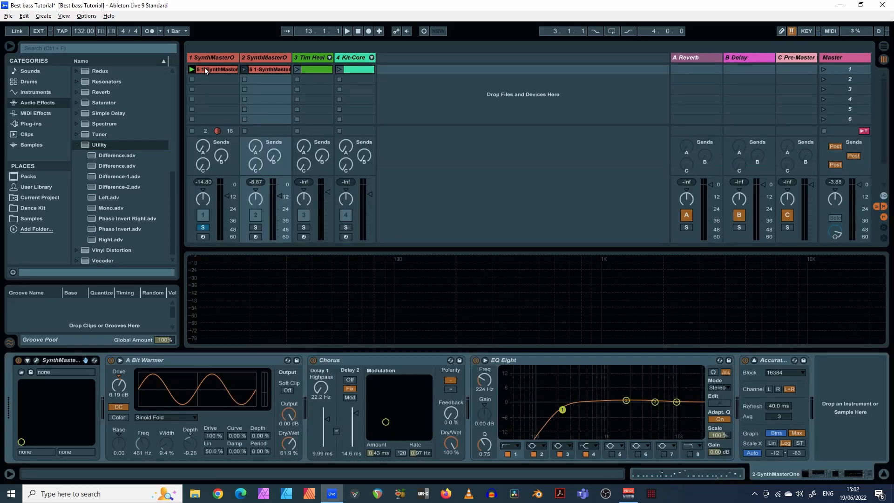
left_click(191, 119)
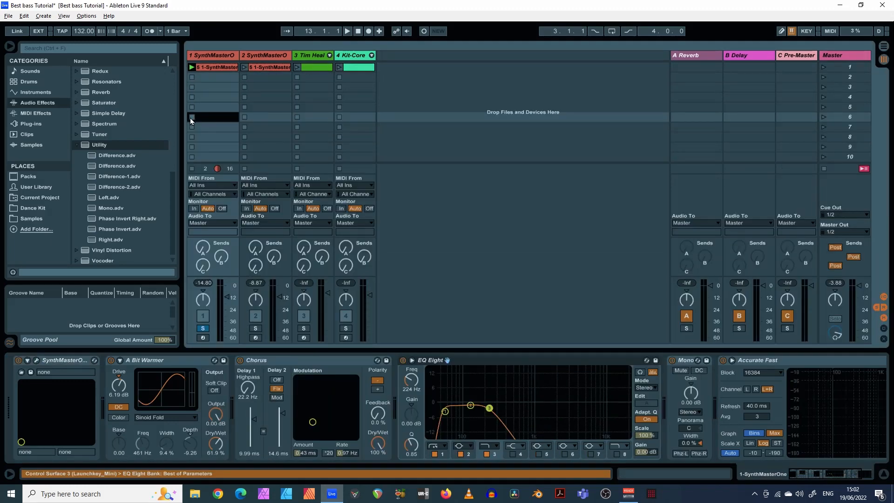
left_click(244, 67)
left_click(264, 67)
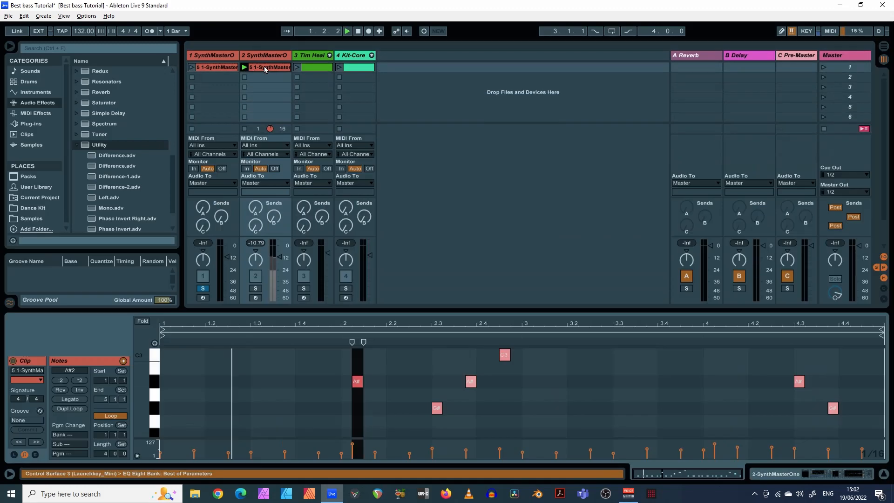
Move the solo from the first to the second SynthMasterOne track and show the second track's device chain.
left_click(203, 289)
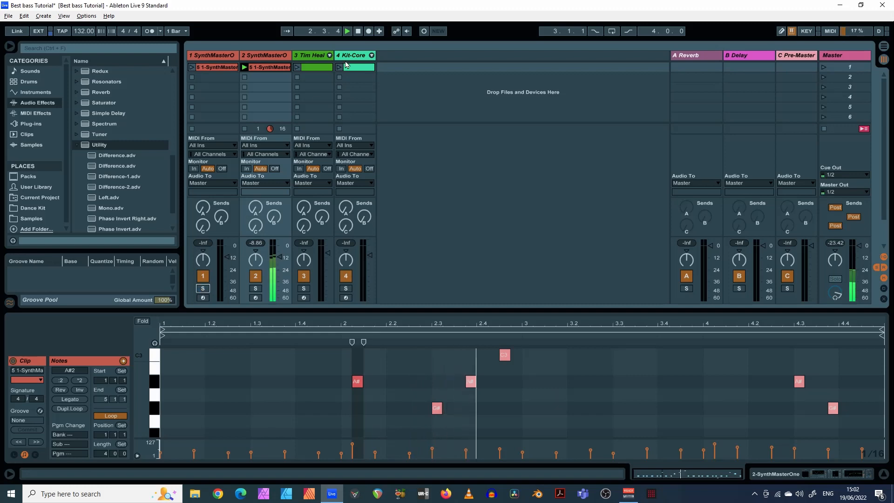
left_click(255, 288)
double_click(254, 57)
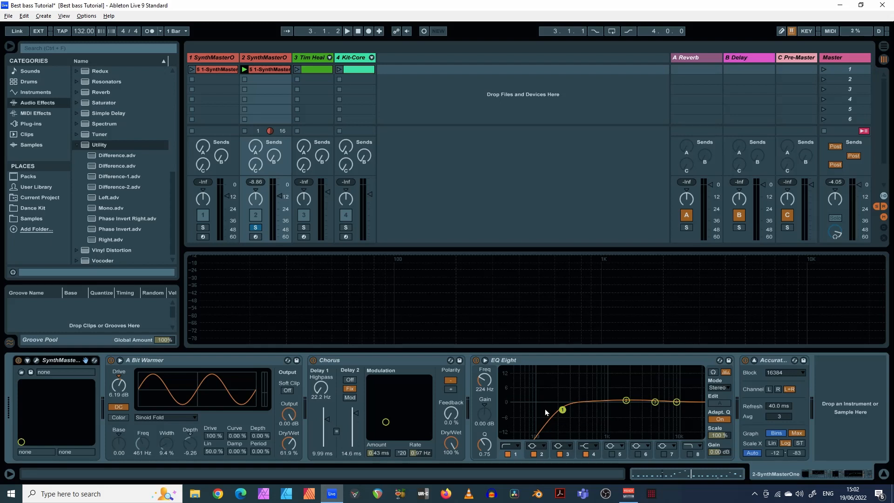
Clear the solo on the second track, play the clips of all four tracks together, and stop playback.
left_click(255, 227)
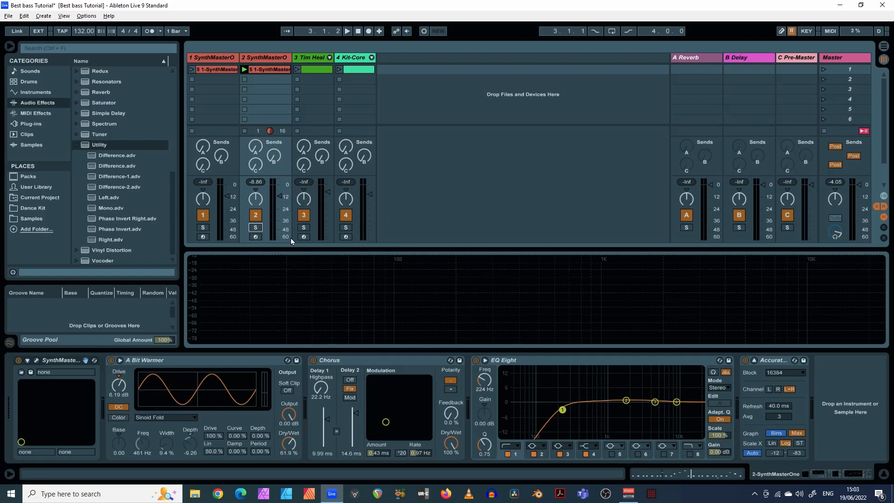
left_click(347, 31)
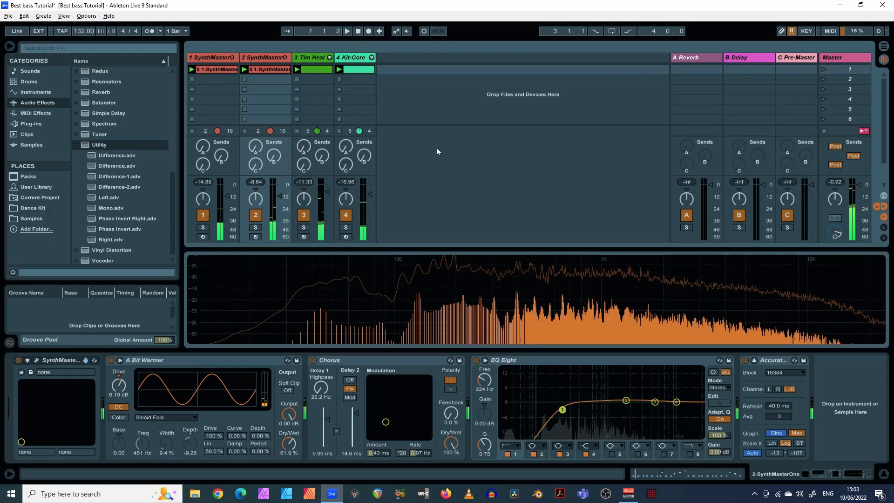
key("space")
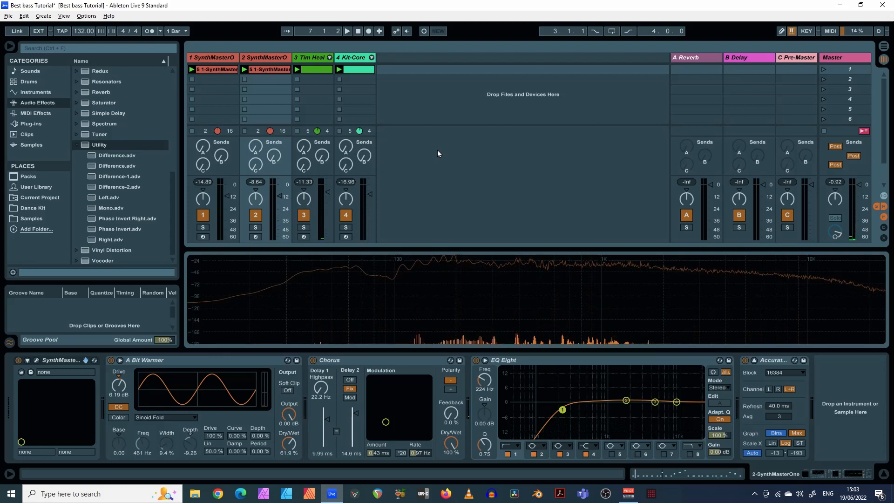